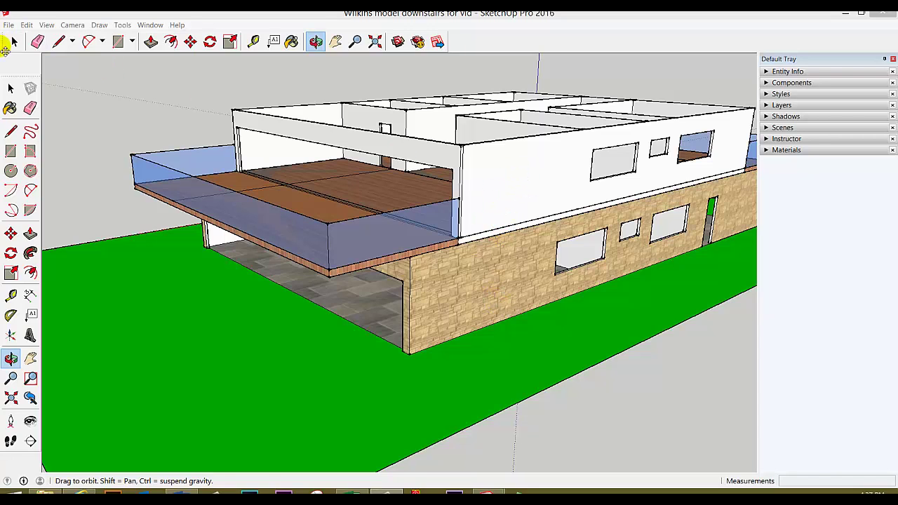
Select the ground-floor group and the upper-floor group in turn to check that each storey is grouped separately.
left_click(14, 42)
left_click(453, 345)
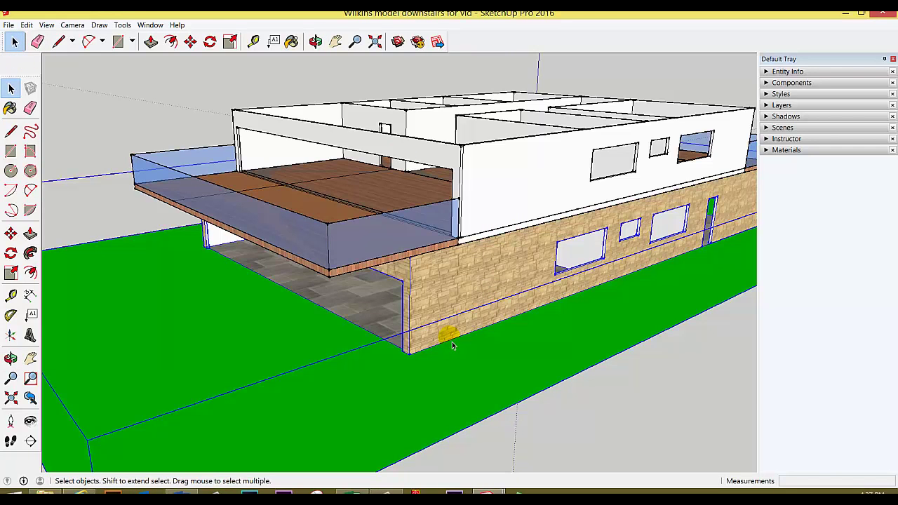
left_click(475, 187)
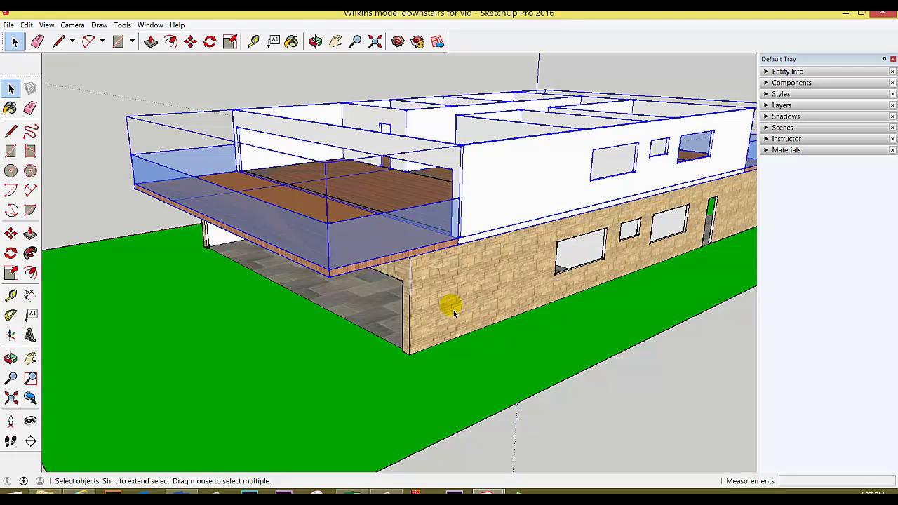
left_click(315, 41)
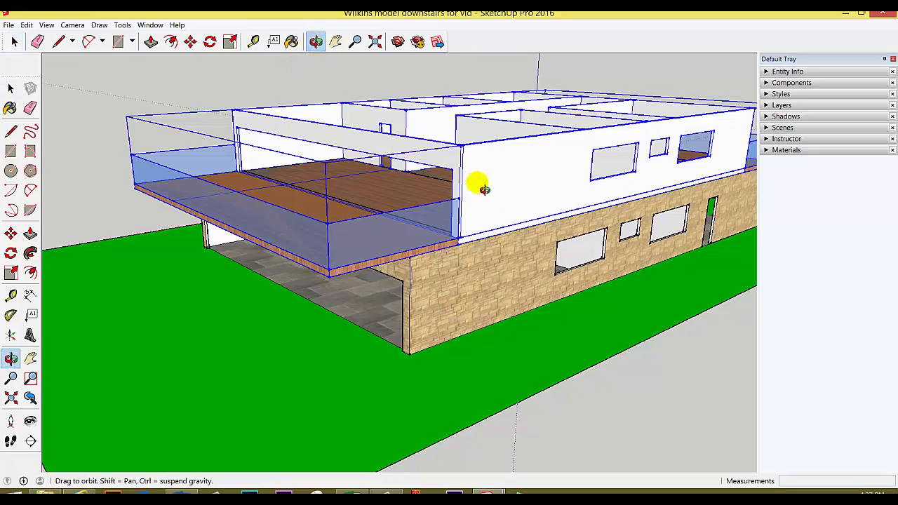
left_click_drag(485, 188, 555, 305)
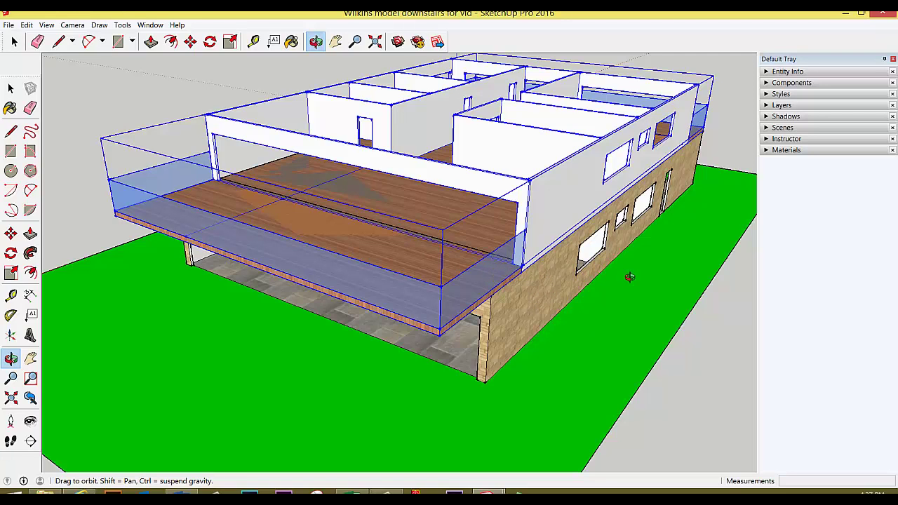
Add two new layers to the model, named Top floor and Ground floor.
left_click(768, 106)
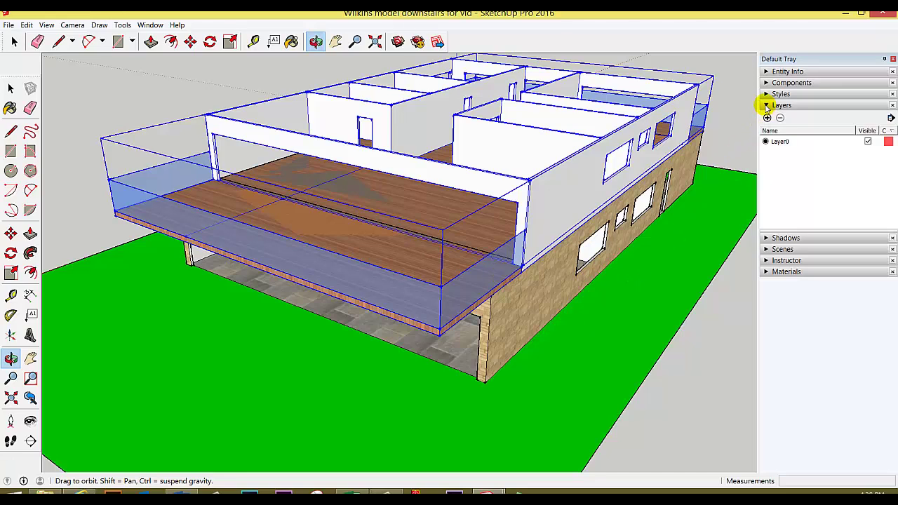
double_click(781, 142)
left_click(828, 142)
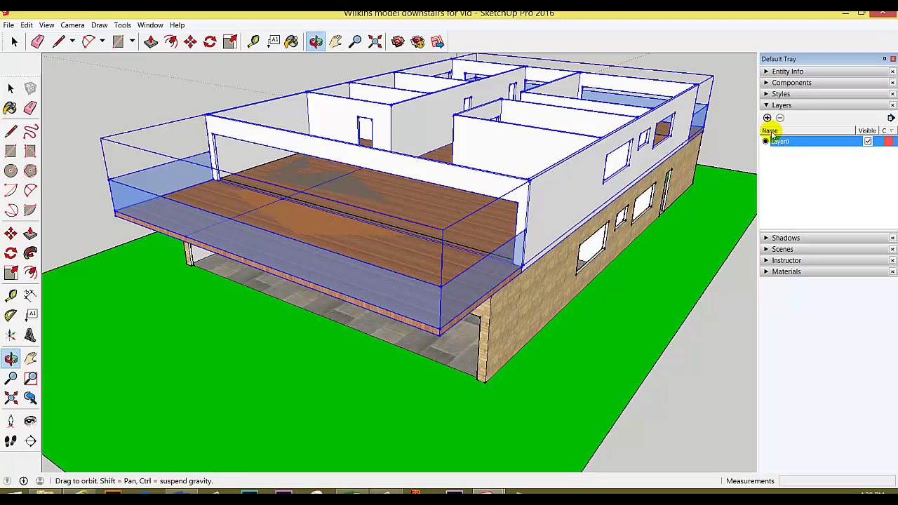
left_click(767, 119)
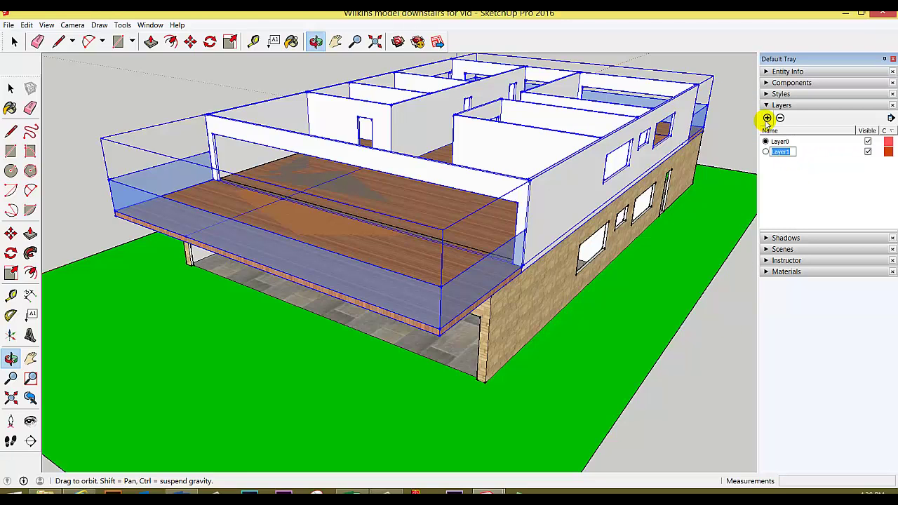
type("Top floor")
left_click(767, 119)
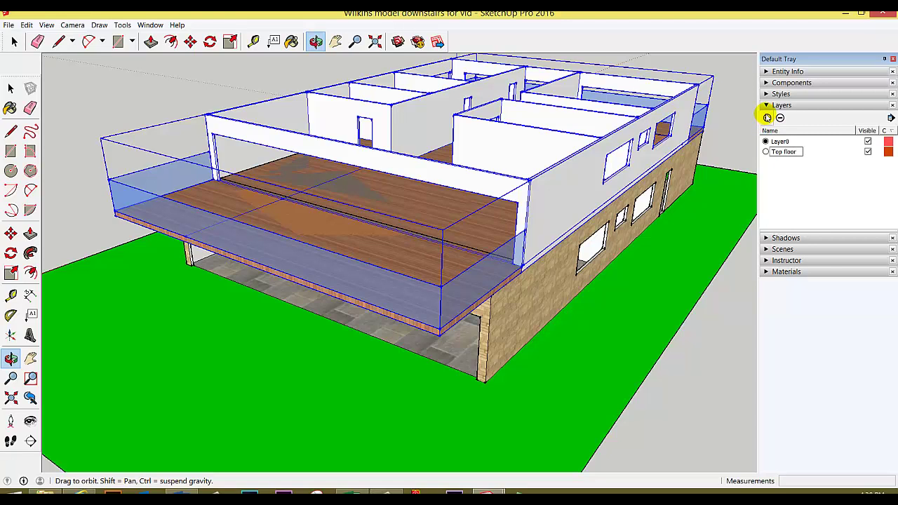
type("Ground floor")
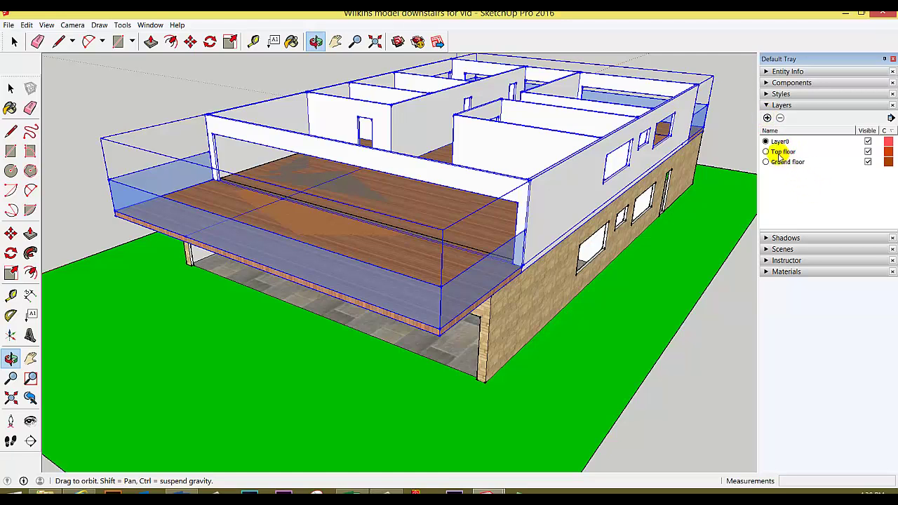
left_click(774, 144)
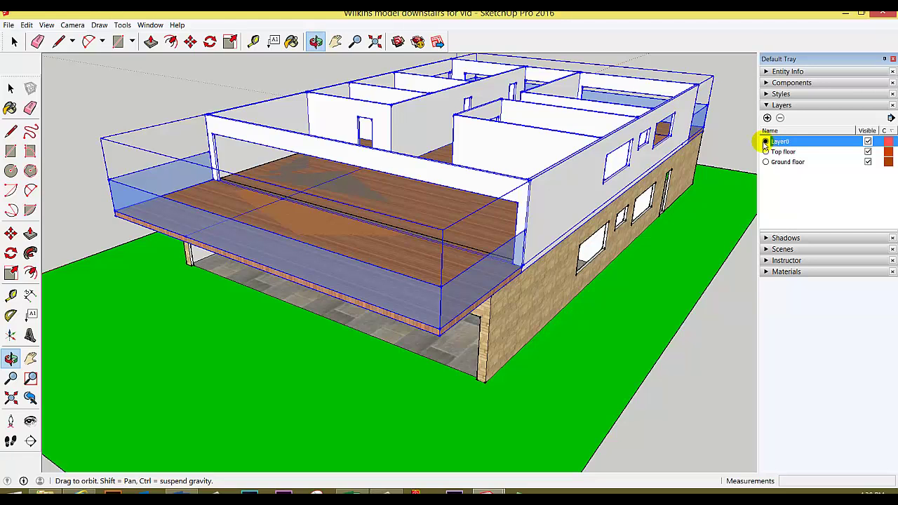
double_click(778, 143)
left_click(574, 290)
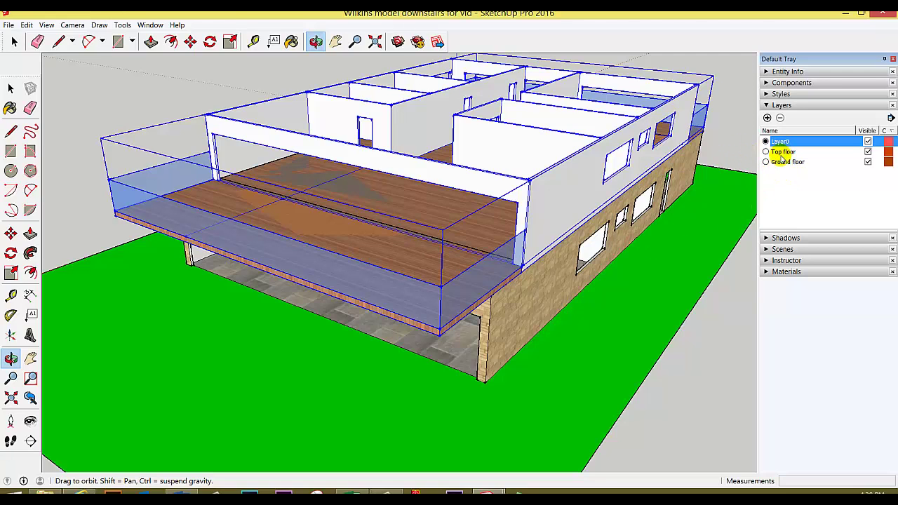
Assign the stone-walled lower storey group to the Ground floor layer.
left_click(766, 72)
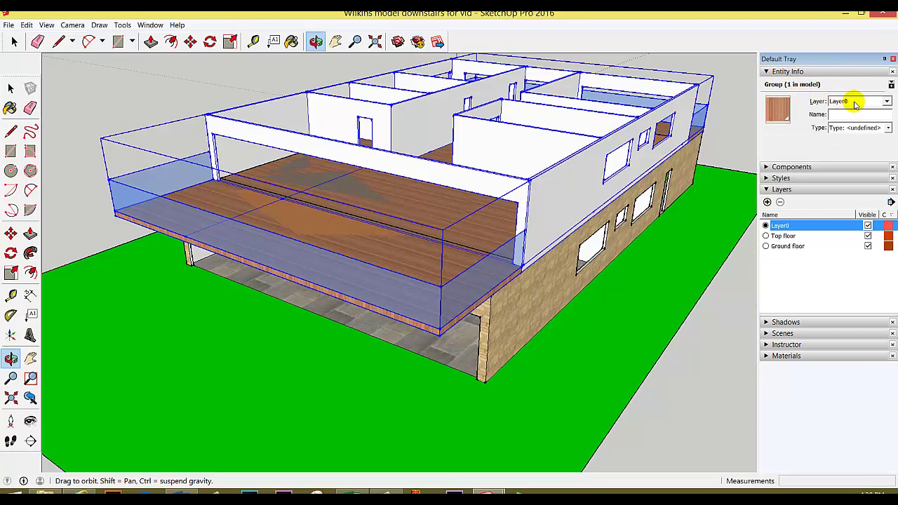
left_click(15, 43)
left_click(92, 80)
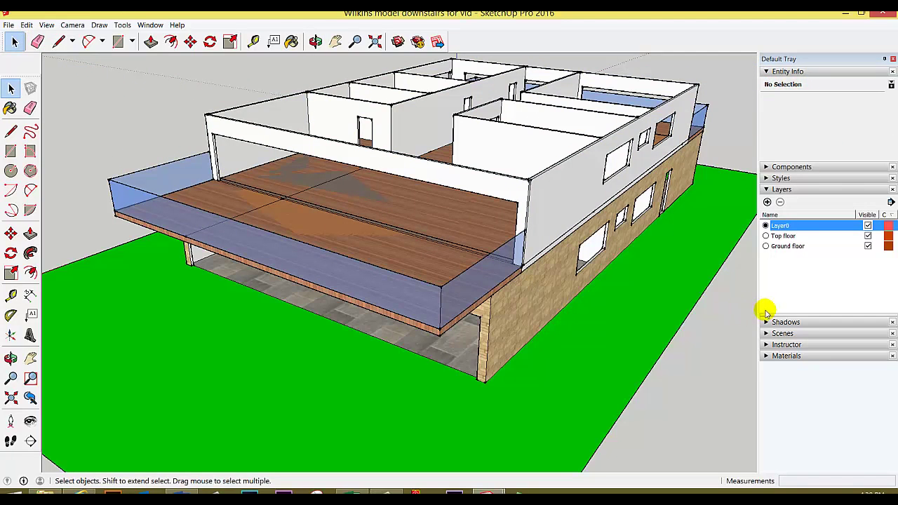
left_click(566, 315)
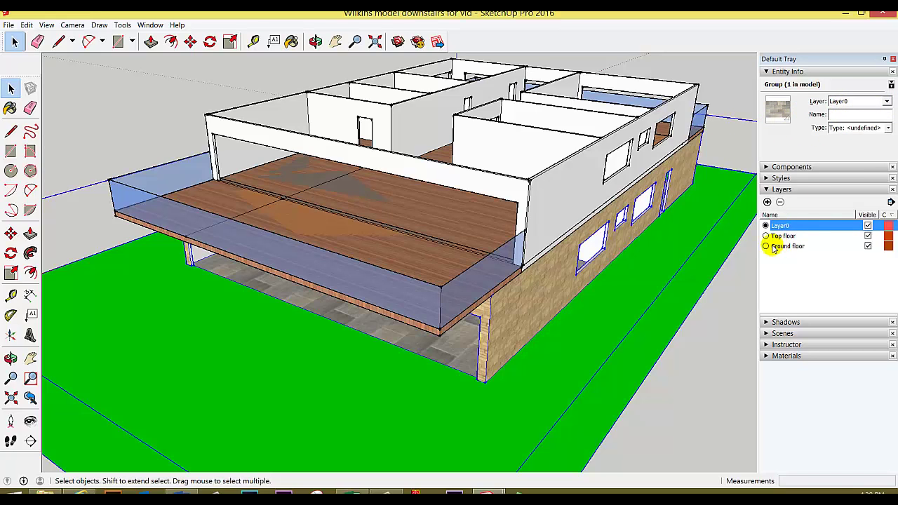
left_click(886, 102)
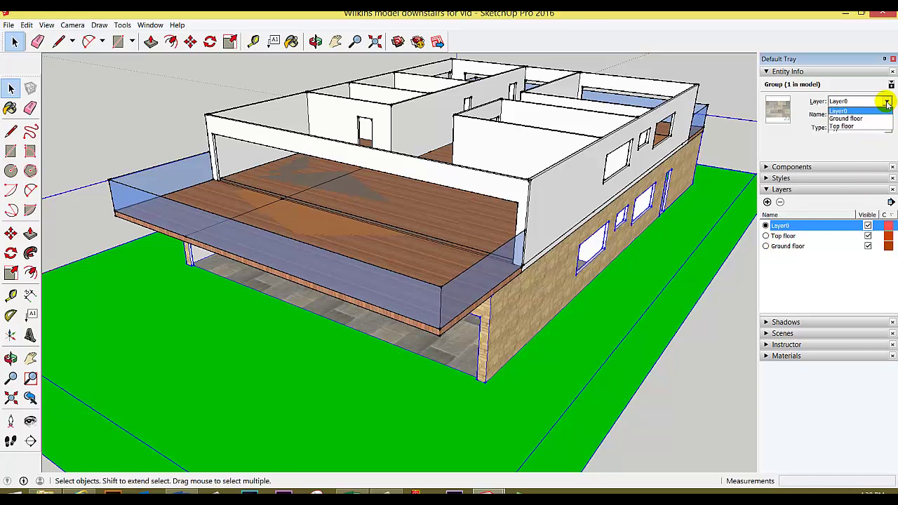
left_click(862, 119)
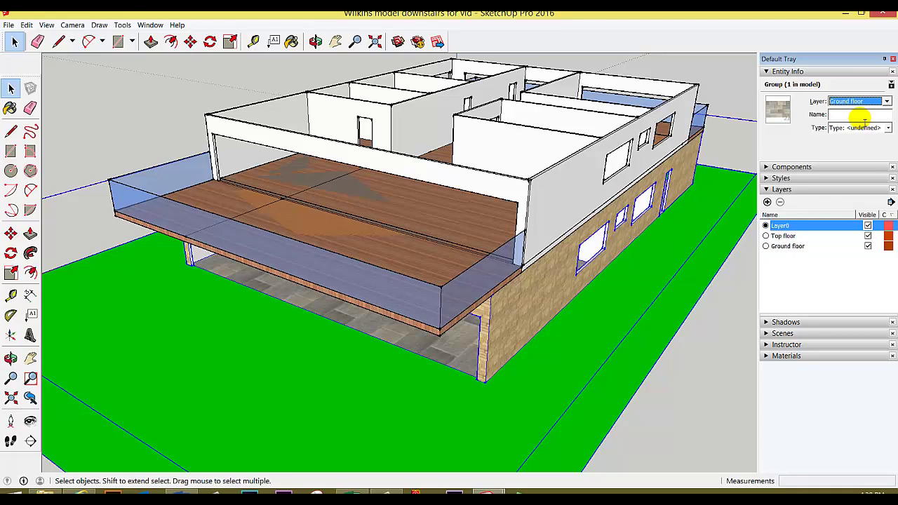
Assign the white-walled upper storey group to the Top floor layer.
left_click(443, 175)
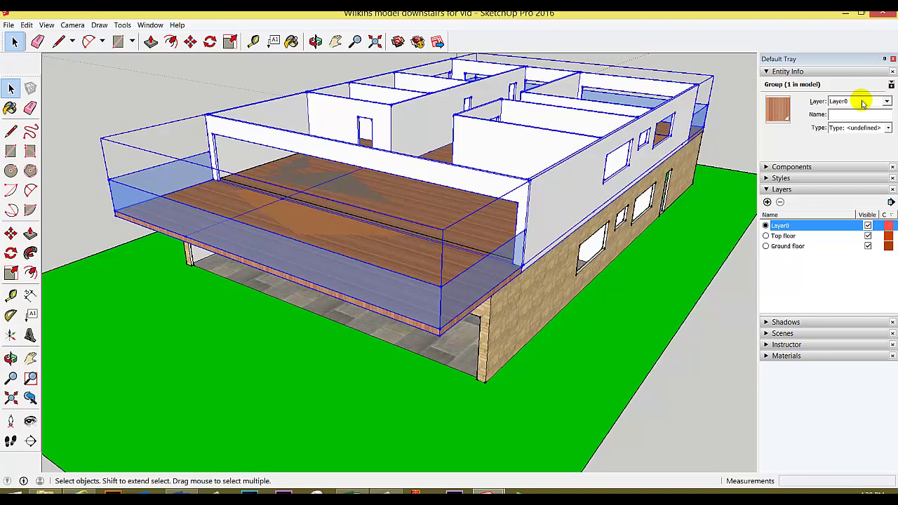
left_click(888, 103)
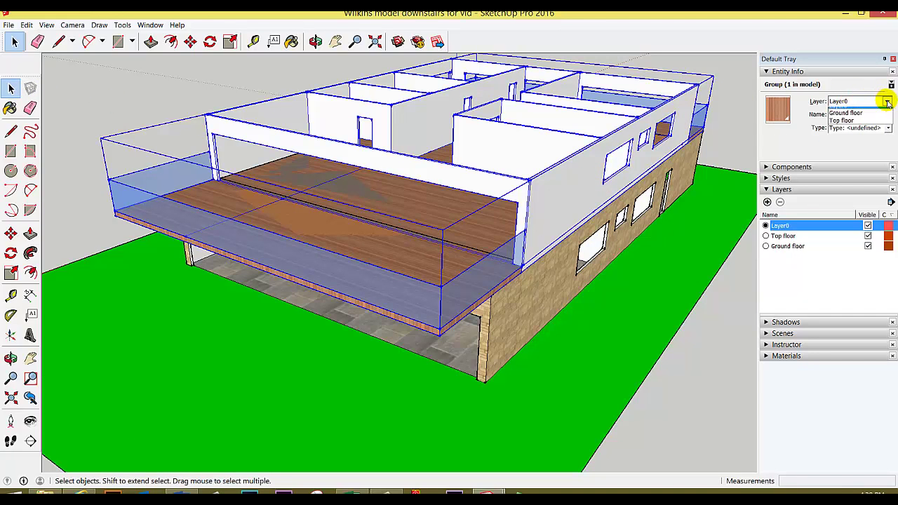
left_click(843, 120)
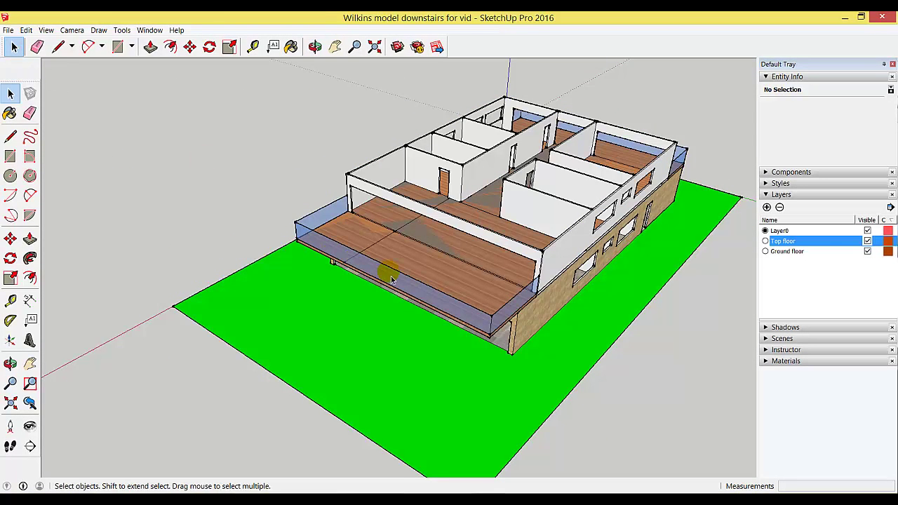
Toggle the visibility of the Top floor layer and leave it hidden, exposing the lower storey's rooms.
left_click(774, 234)
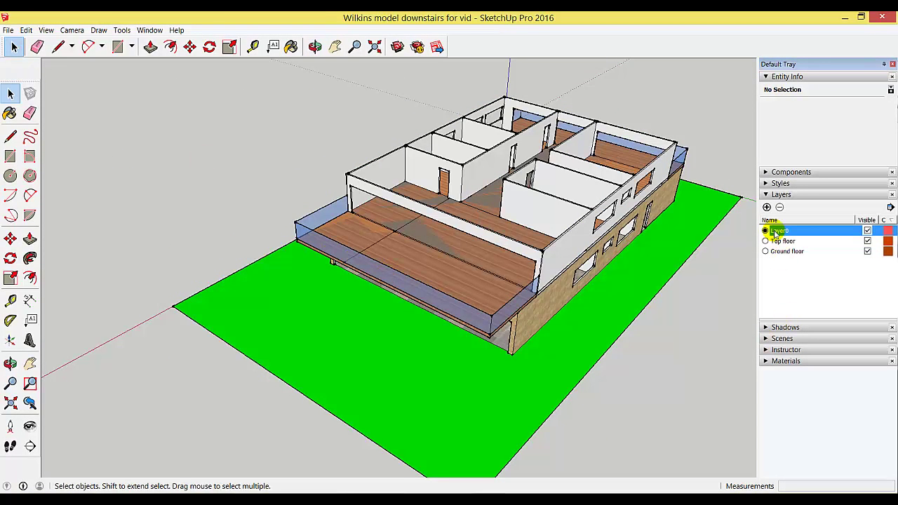
left_click(868, 242)
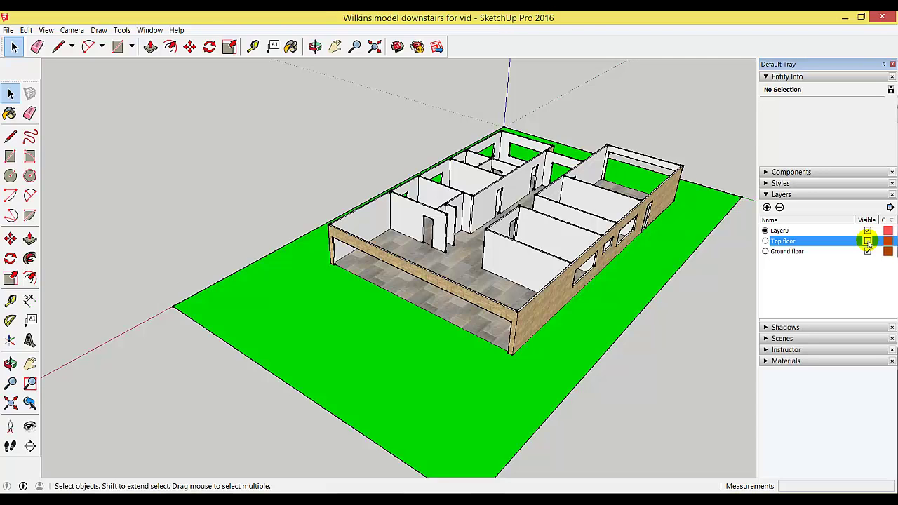
left_click(868, 241)
left_click(868, 241)
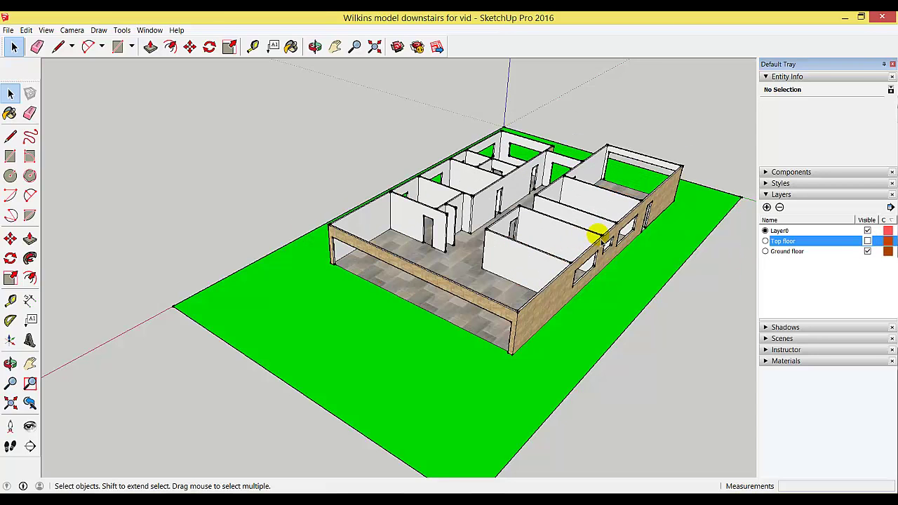
left_click(777, 231)
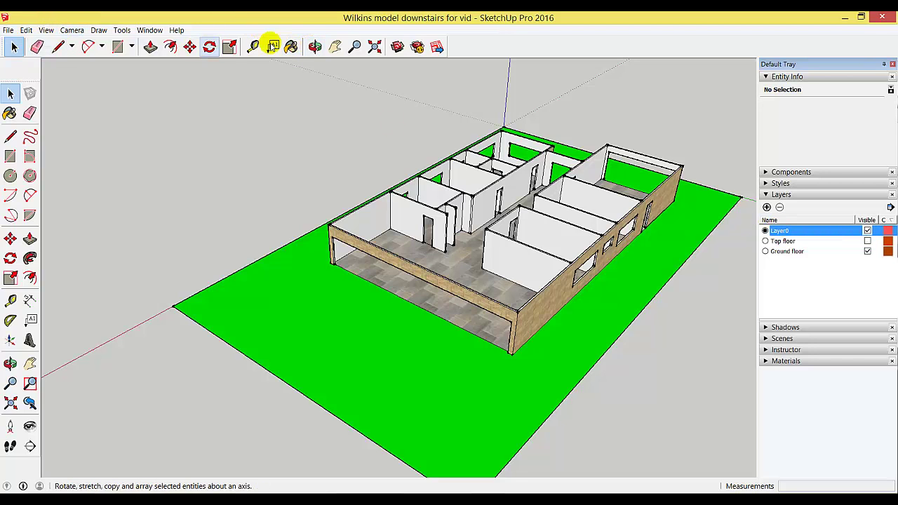
Inside the ground-floor group, paint the floor face of the enclosed room behind the first side window with Color J07.
left_click(315, 46)
left_click_drag(544, 198, 345, 225)
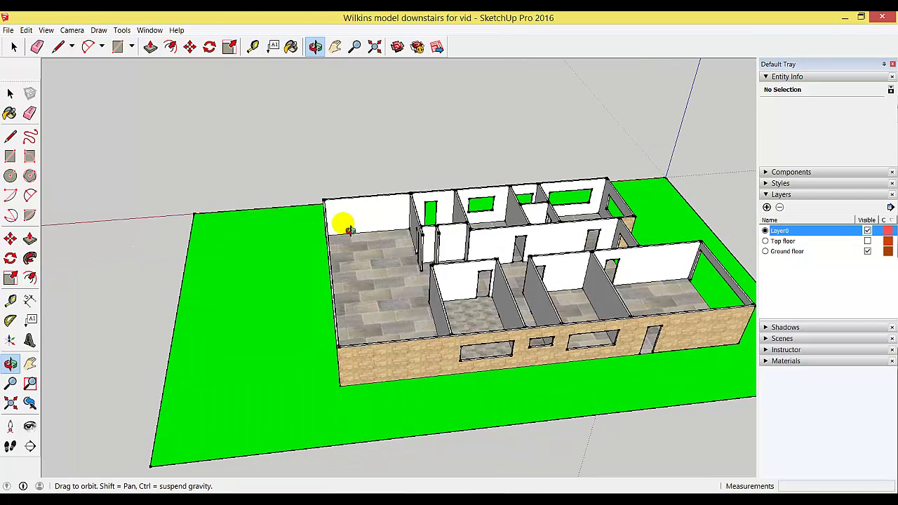
left_click_drag(561, 287, 473, 377)
scroll(473, 379, "up", 5)
scroll(475, 386, "up", 3)
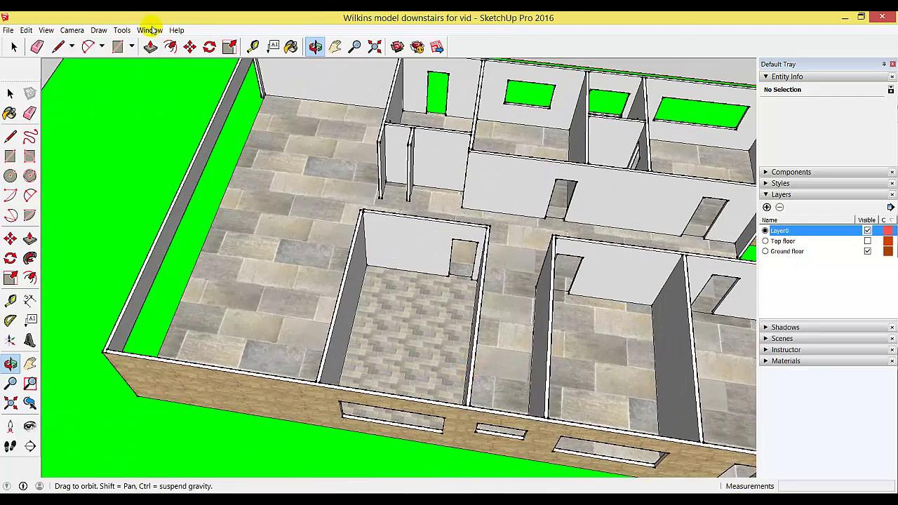
left_click(14, 47)
triple_click(394, 357)
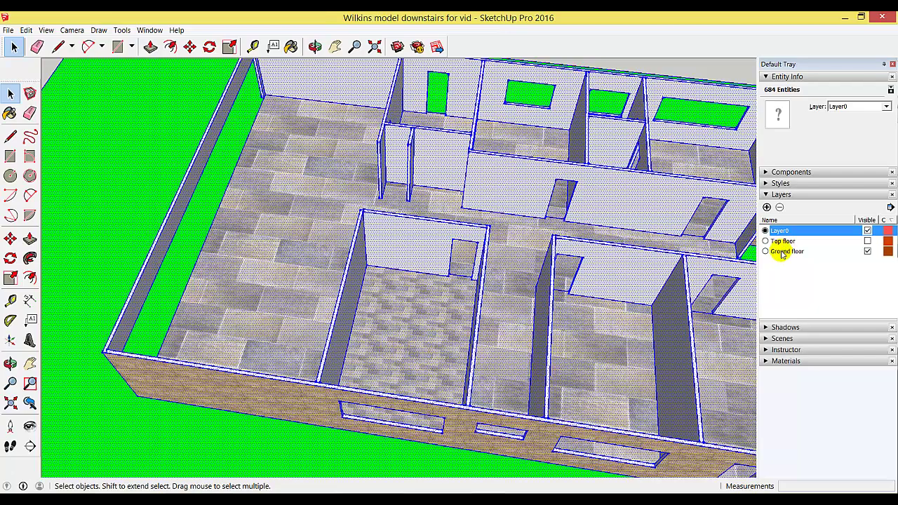
left_click(431, 420)
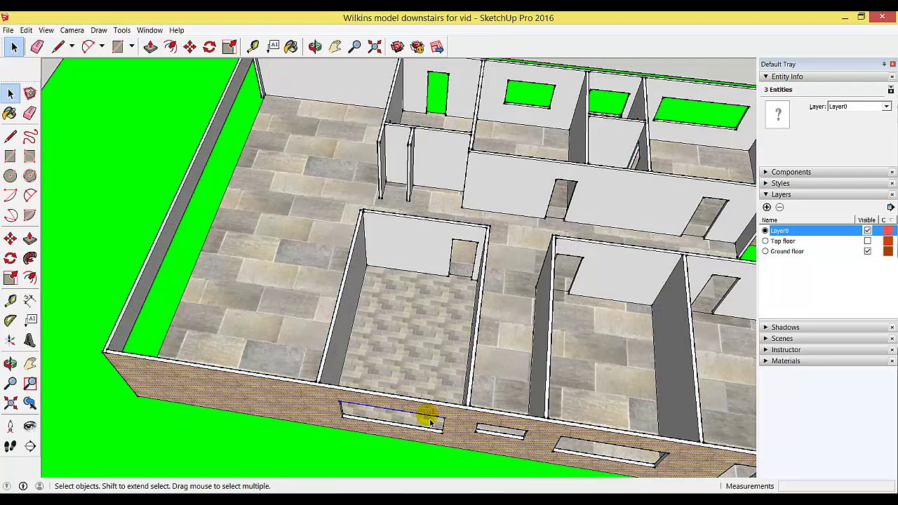
left_click(415, 379)
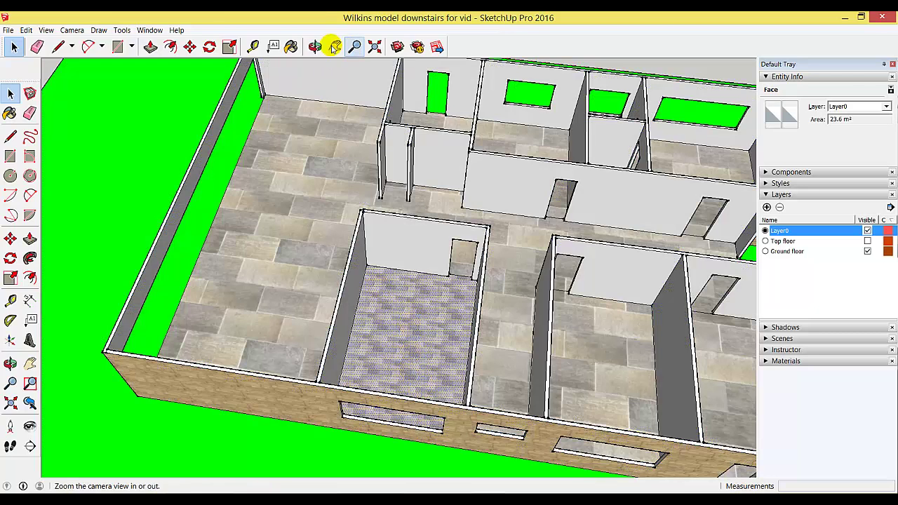
left_click(291, 47)
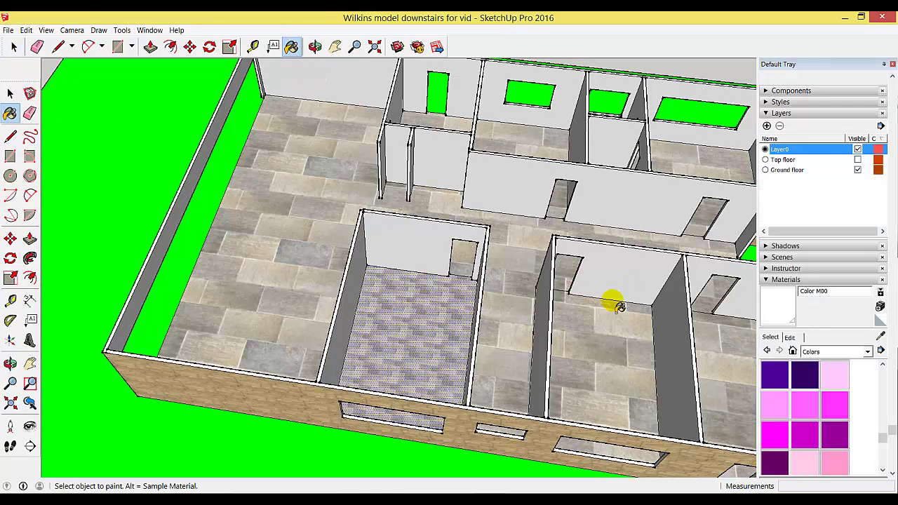
left_click(775, 374)
left_click(421, 325)
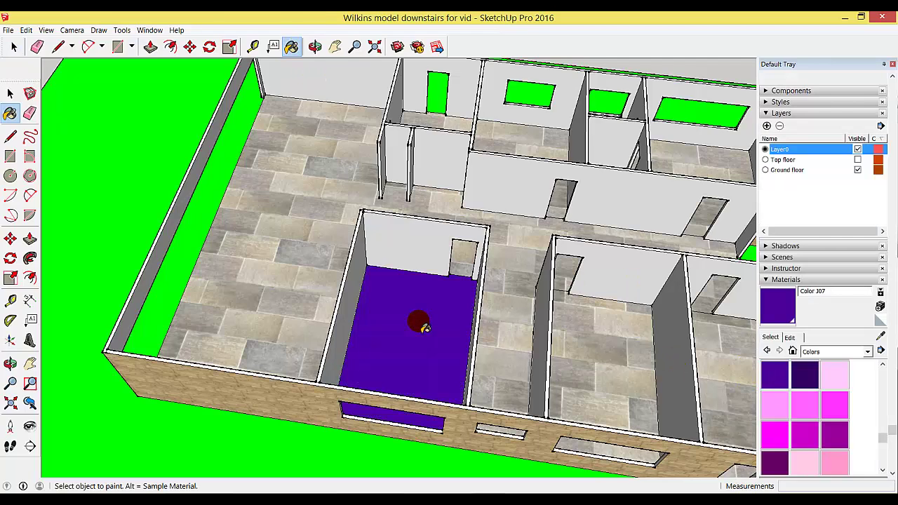
Make the Top floor layer visible again, and hide the Ground floor layer after closing the ground-floor group.
left_click(315, 47)
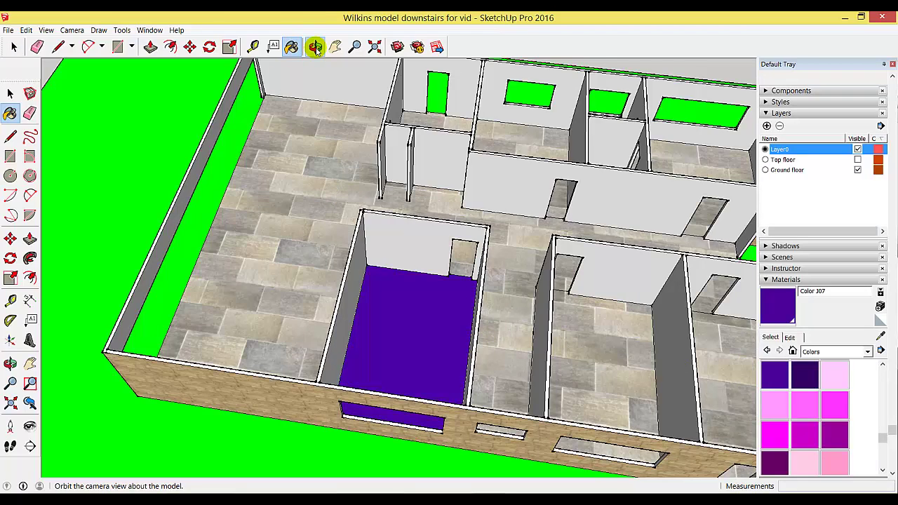
left_click_drag(393, 316, 582, 230)
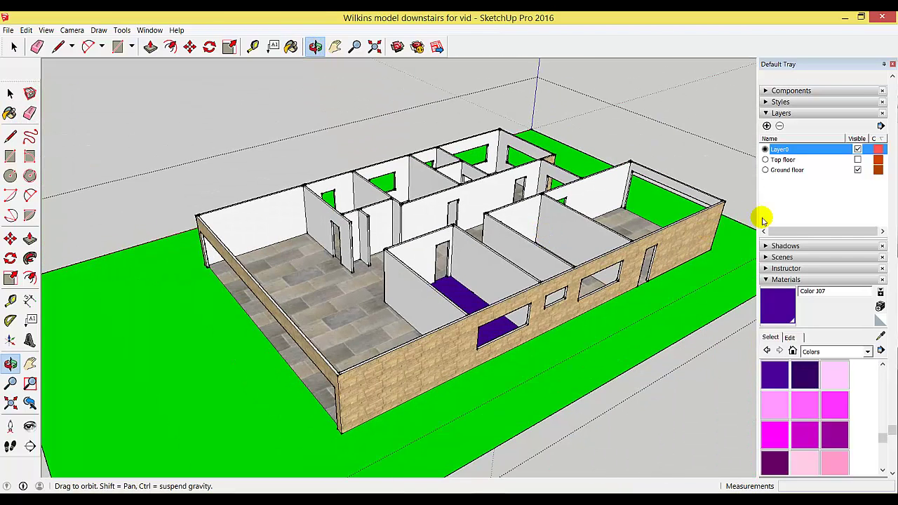
left_click(857, 160)
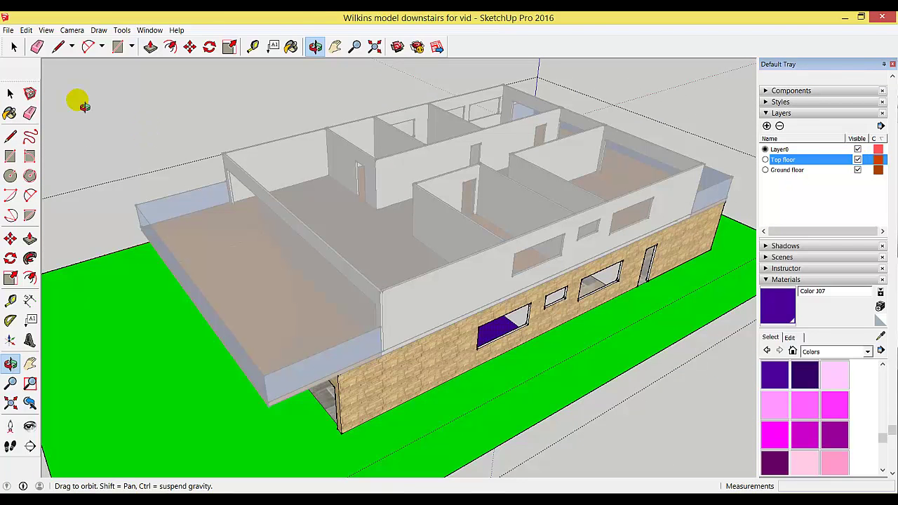
left_click(14, 48)
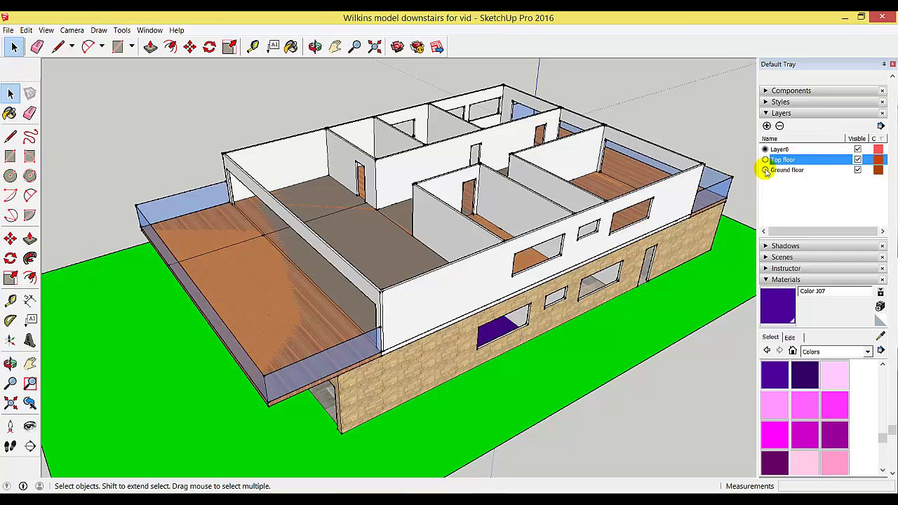
left_click(857, 171)
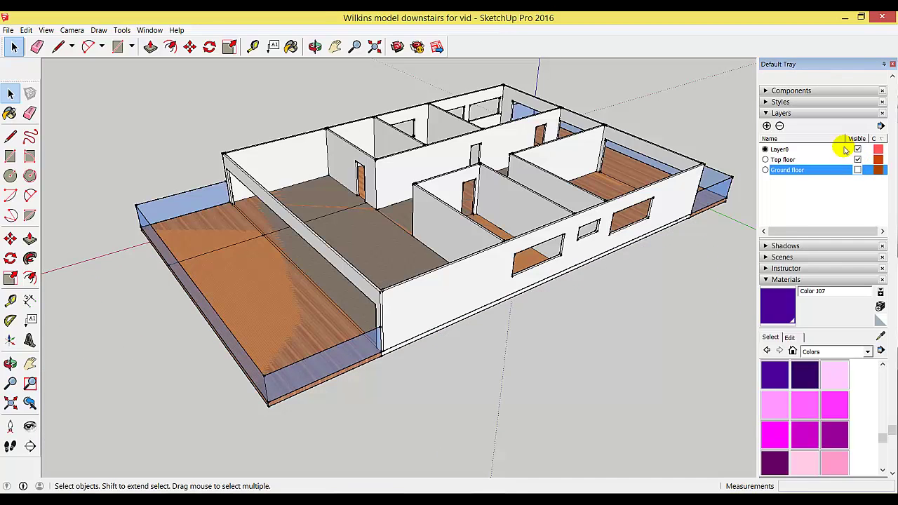
Inside the nested top-floor groups, paint the outer face of the long exterior wall with the three windows with Color K04.
left_click(846, 150)
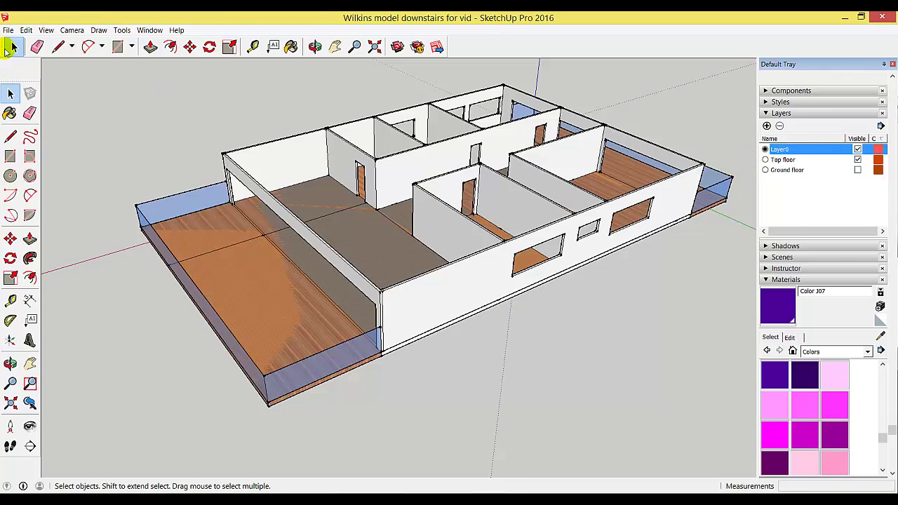
left_click(405, 298)
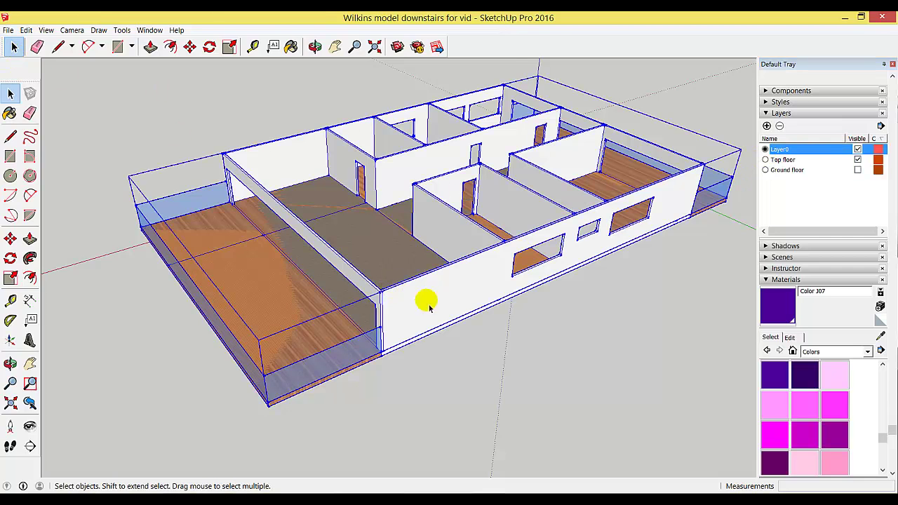
double_click(444, 314)
left_click(445, 315)
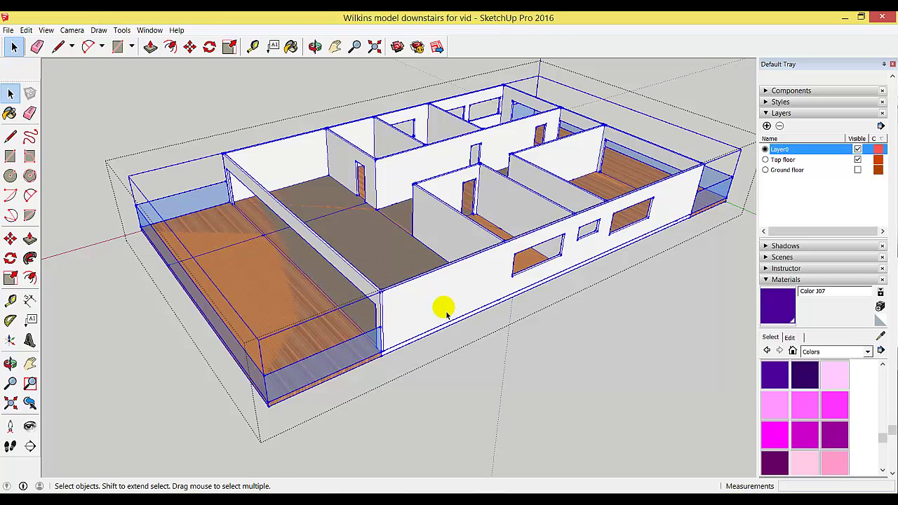
double_click(445, 305)
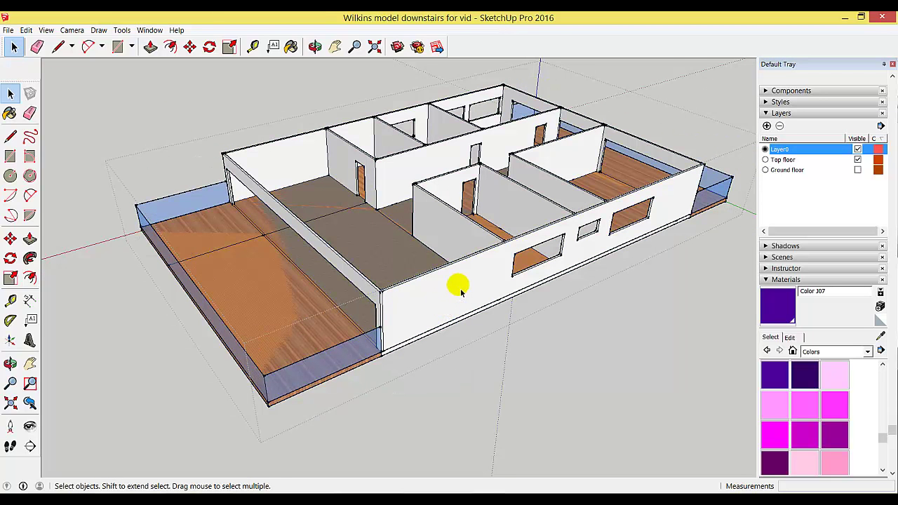
scroll(456, 288, "up", 3)
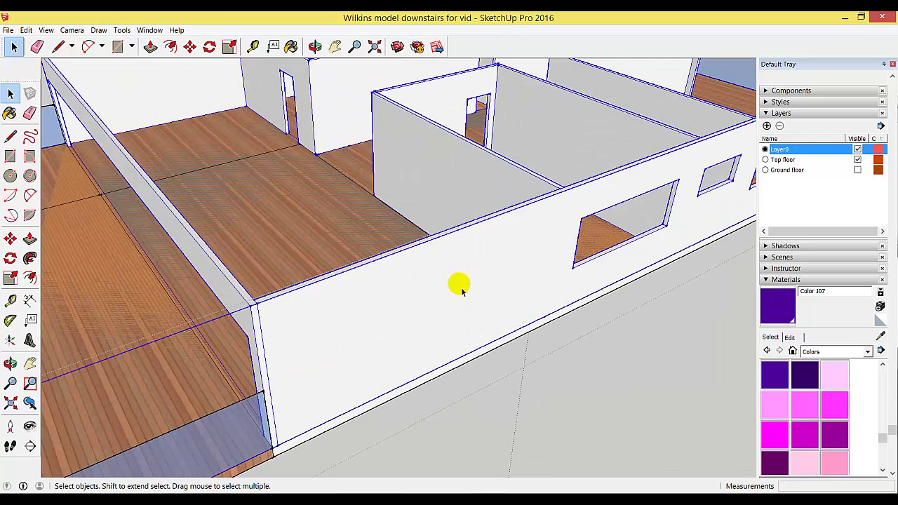
double_click(300, 359)
left_click(298, 369)
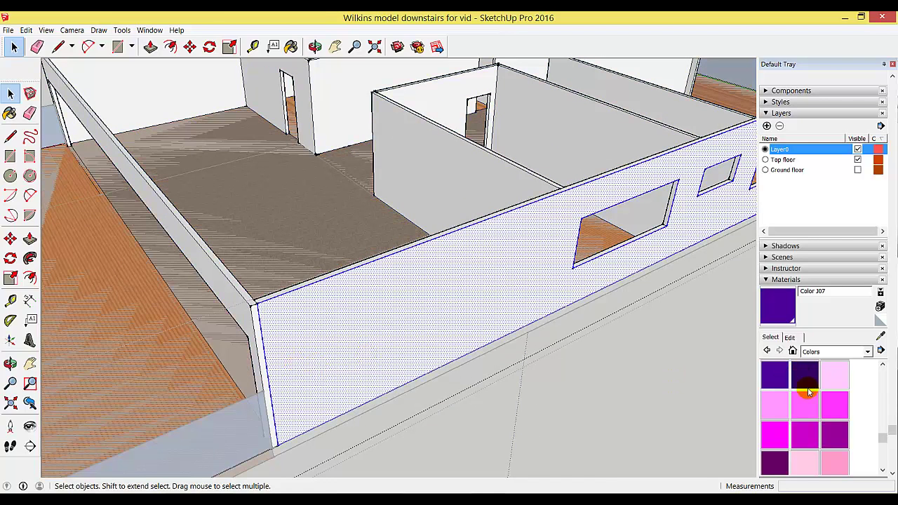
left_click(834, 405)
left_click(538, 277)
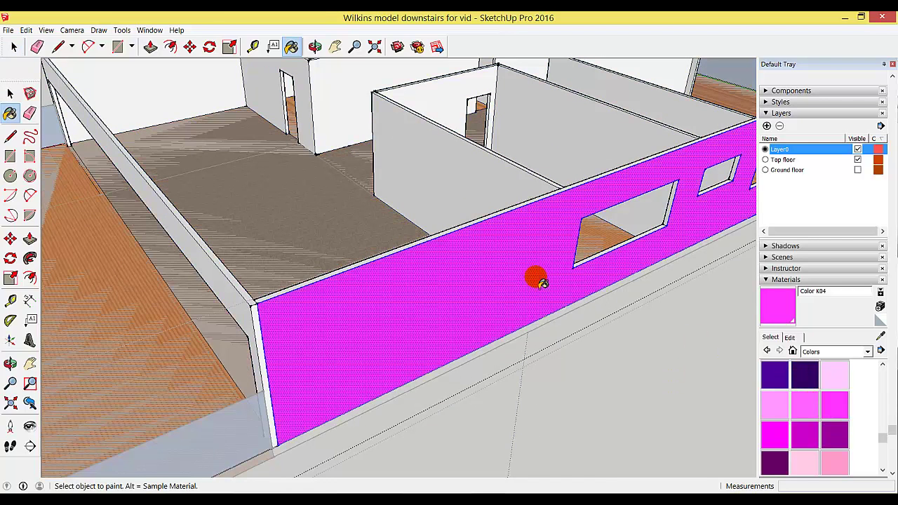
Make the Ground floor layer visible again and close the top-floor groups to view both storeys together.
left_click(857, 169)
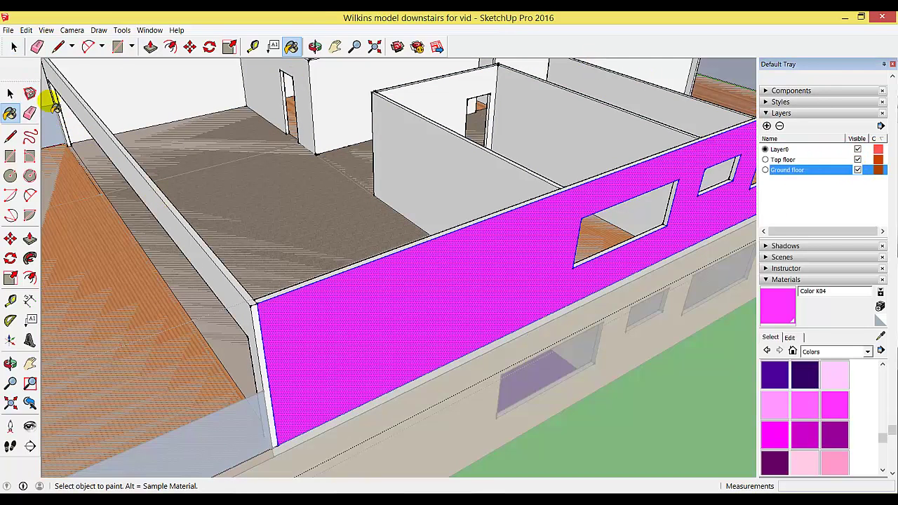
left_click(13, 46)
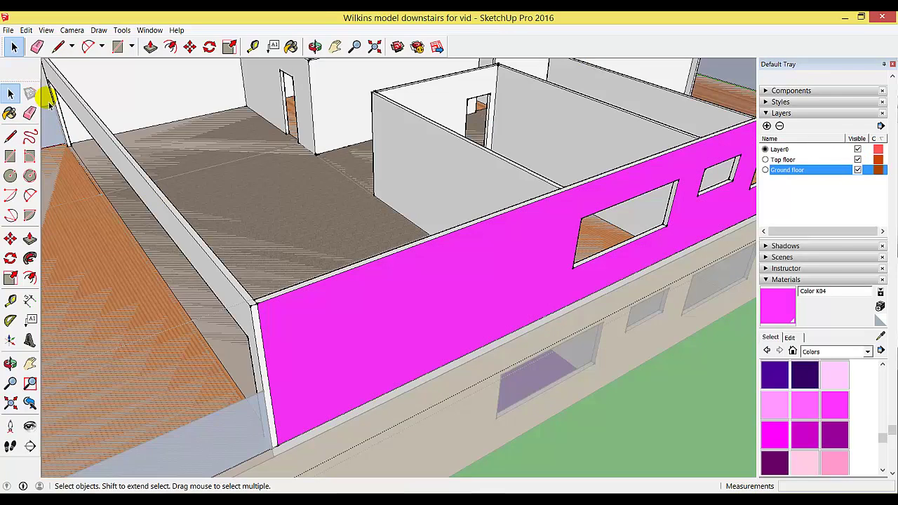
scroll(63, 112, "down", 5)
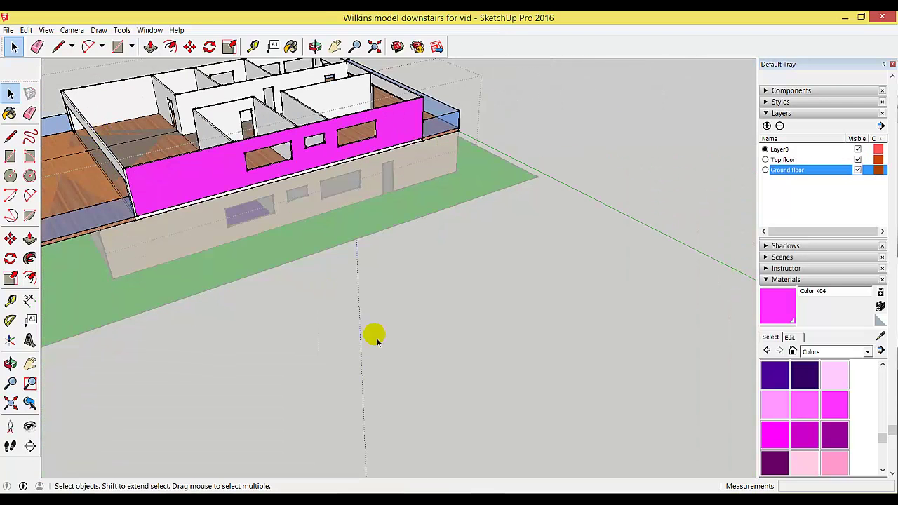
left_click(292, 46)
left_click(314, 47)
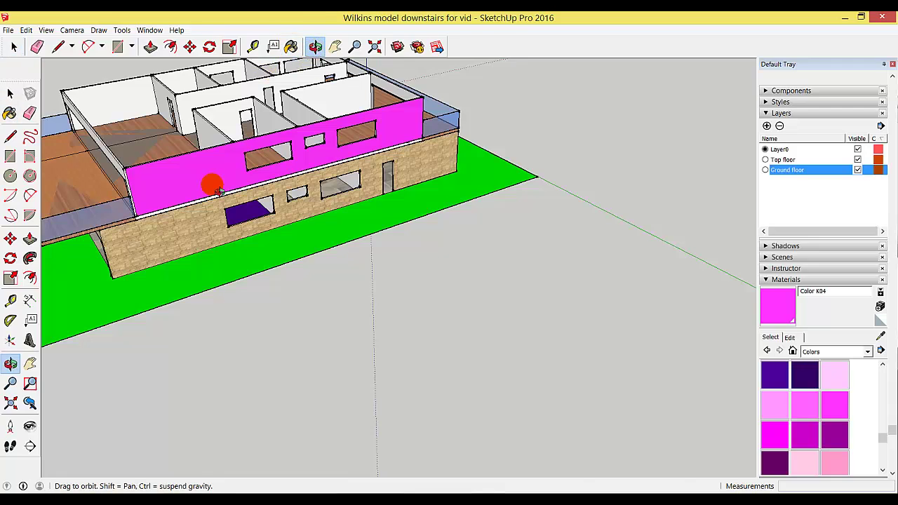